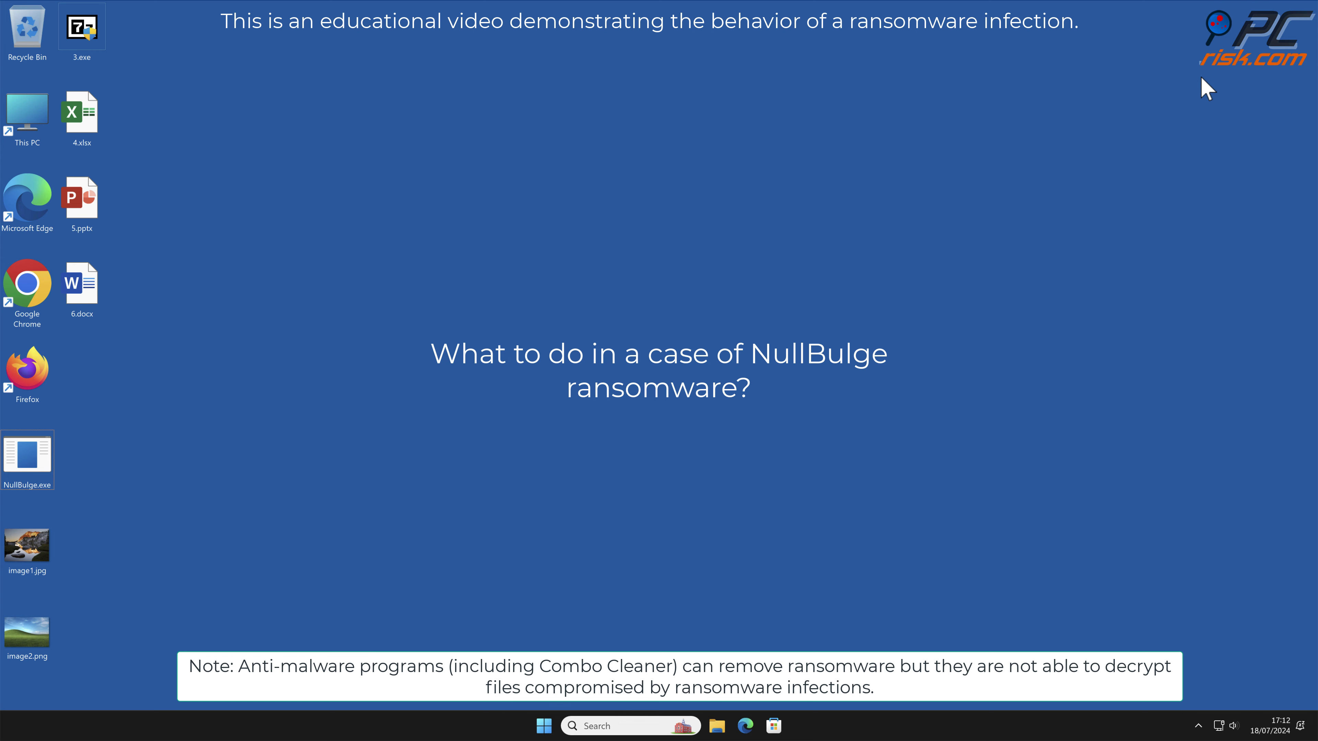
# - Preview image2.png, then run NullBulge.exe as administrator and approve the User Account Control prompt
pyautogui.doubleClick(49, 623)
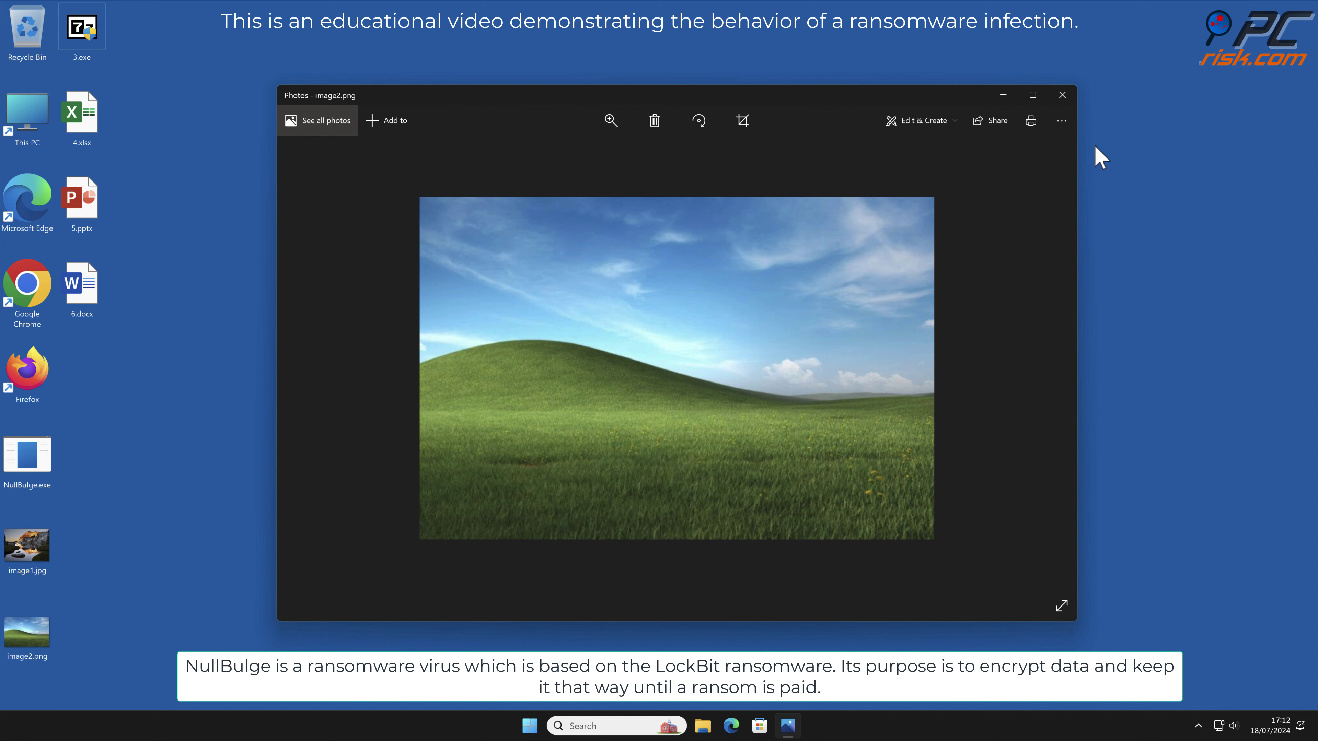
pyautogui.click(1062, 96)
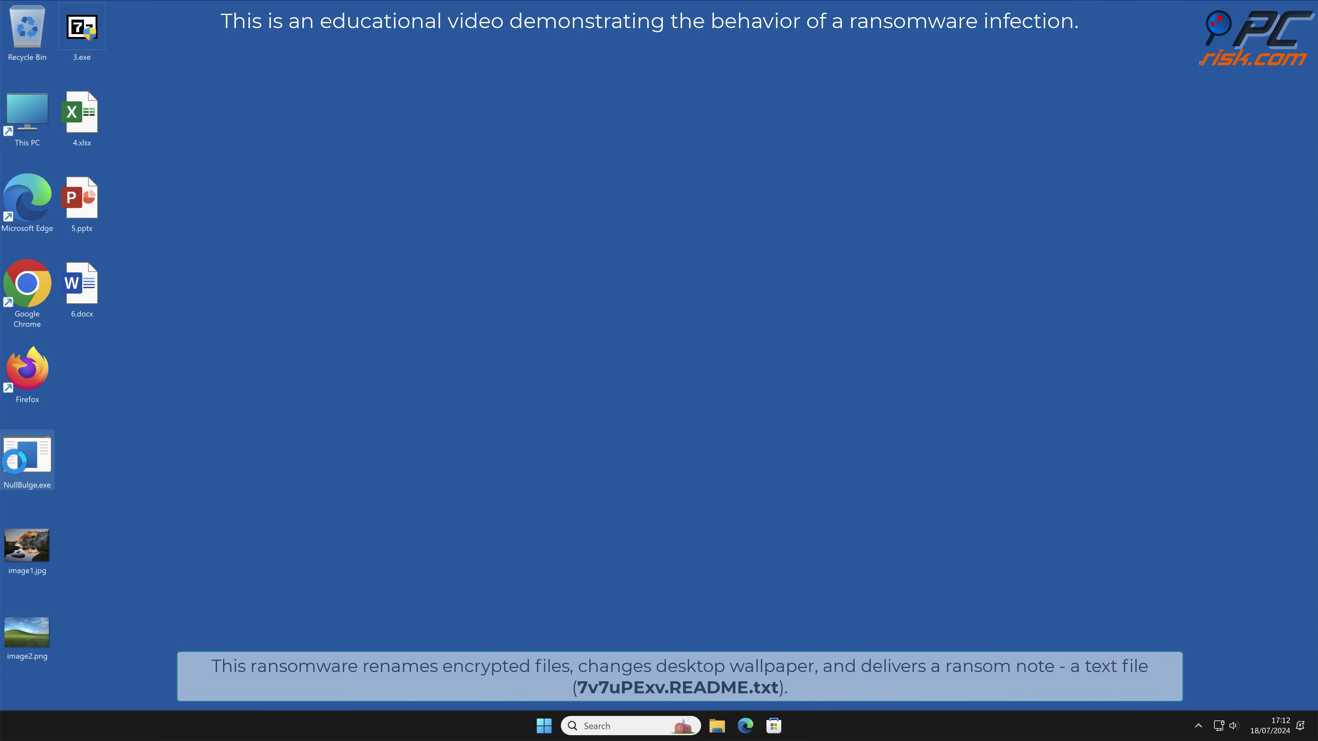
pyautogui.rightClick(15, 465)
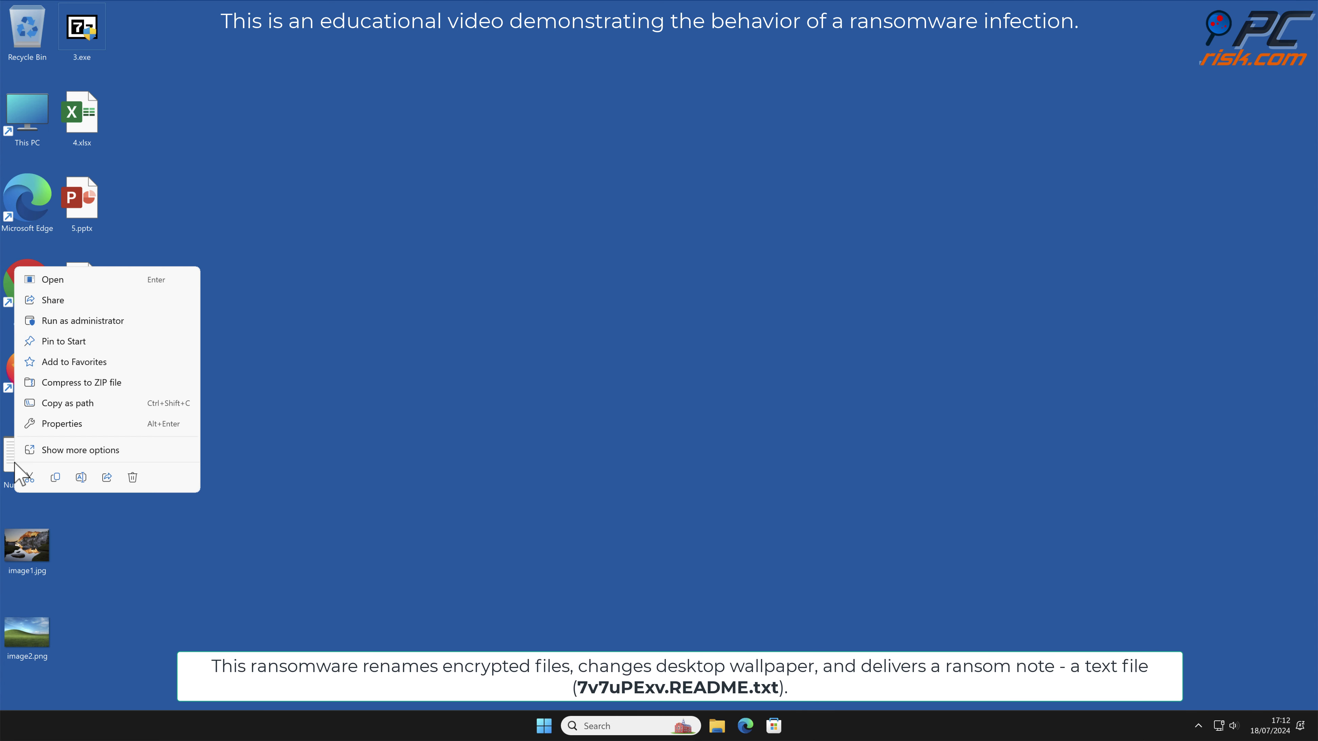
pyautogui.click(130, 325)
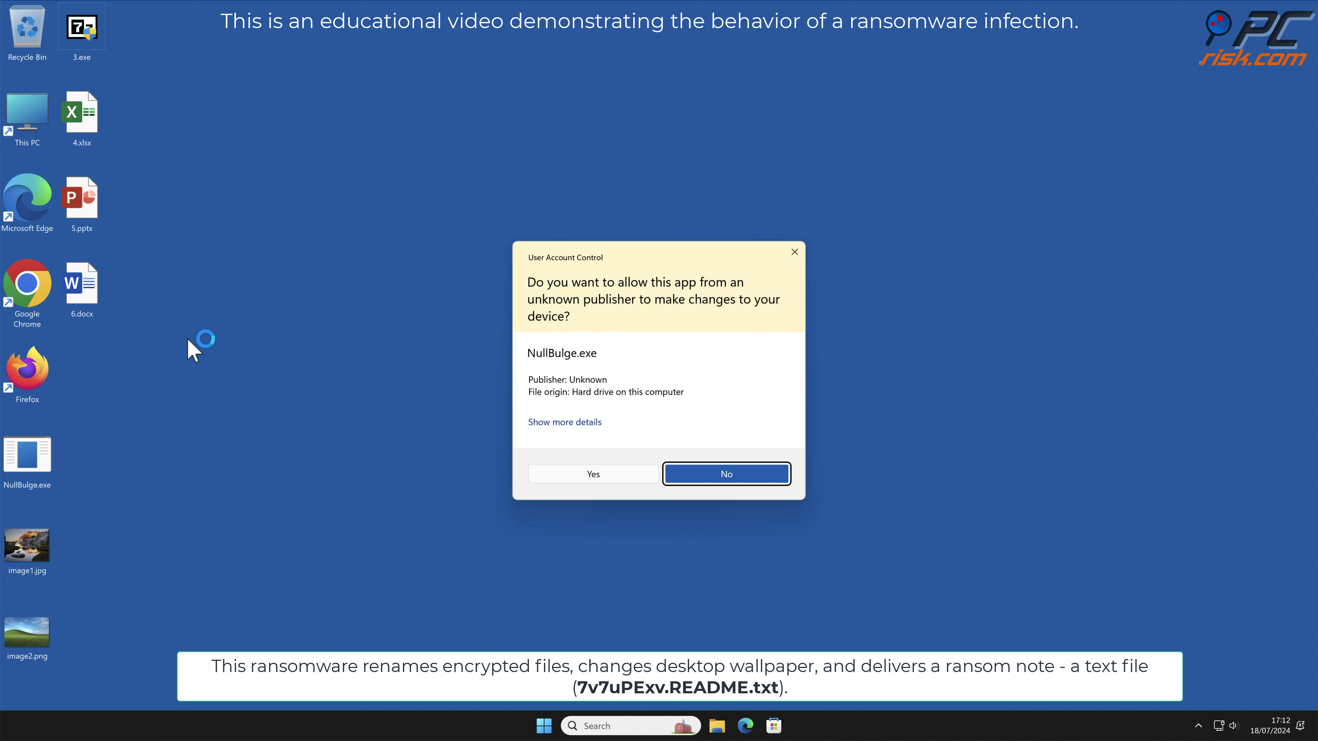
pyautogui.click(601, 478)
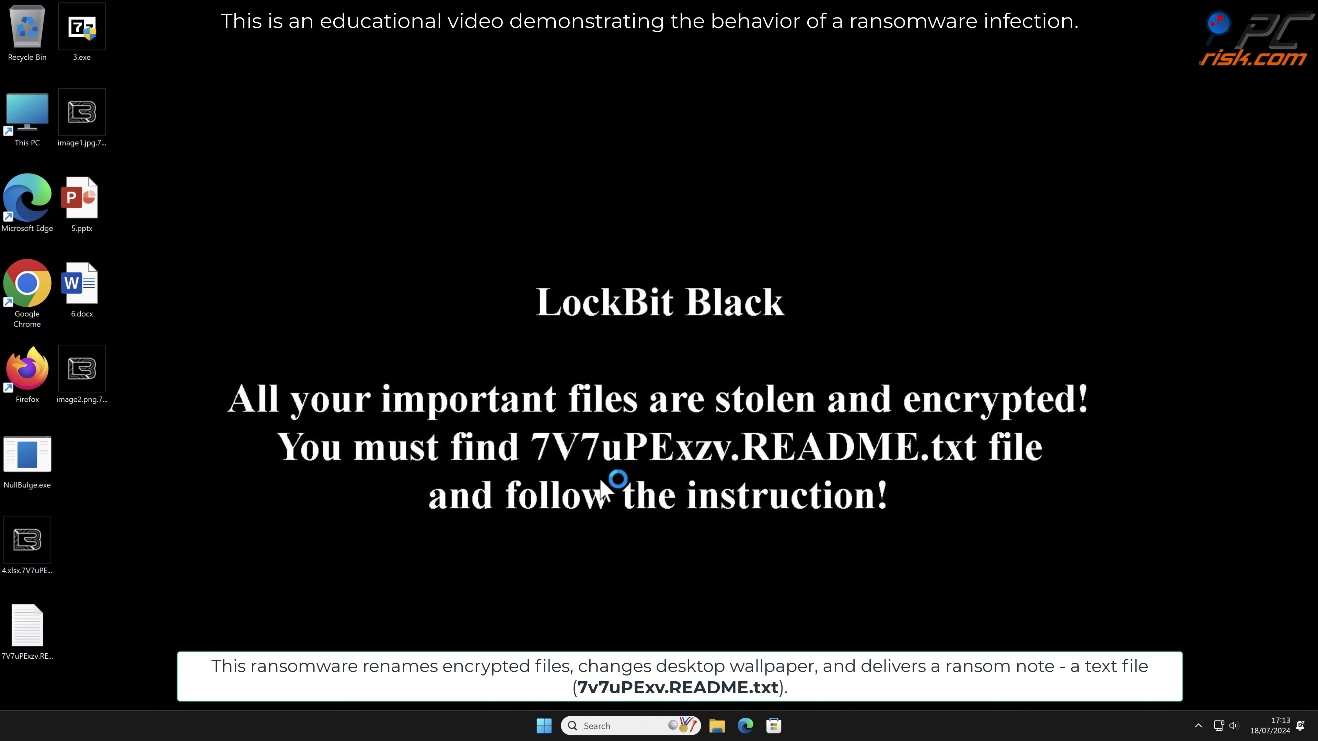
pyautogui.click(100, 381)
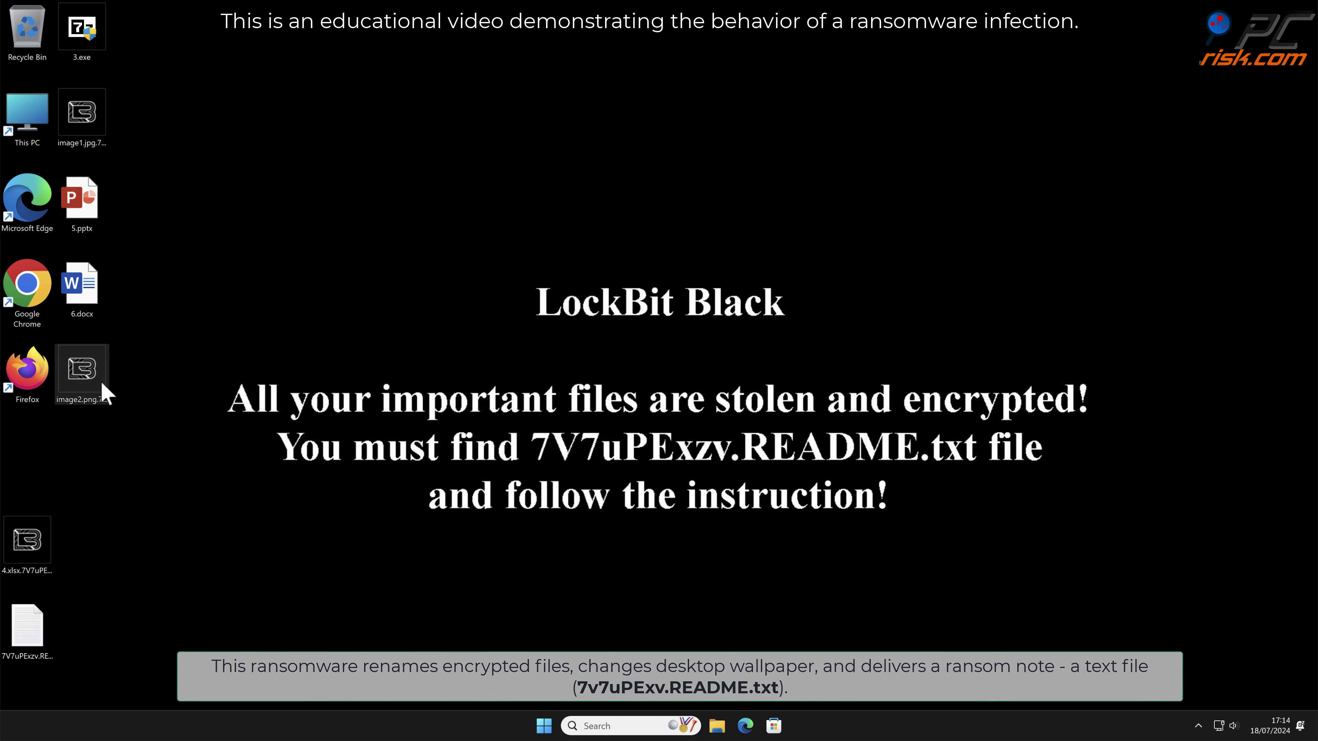
pyautogui.doubleClick(98, 381)
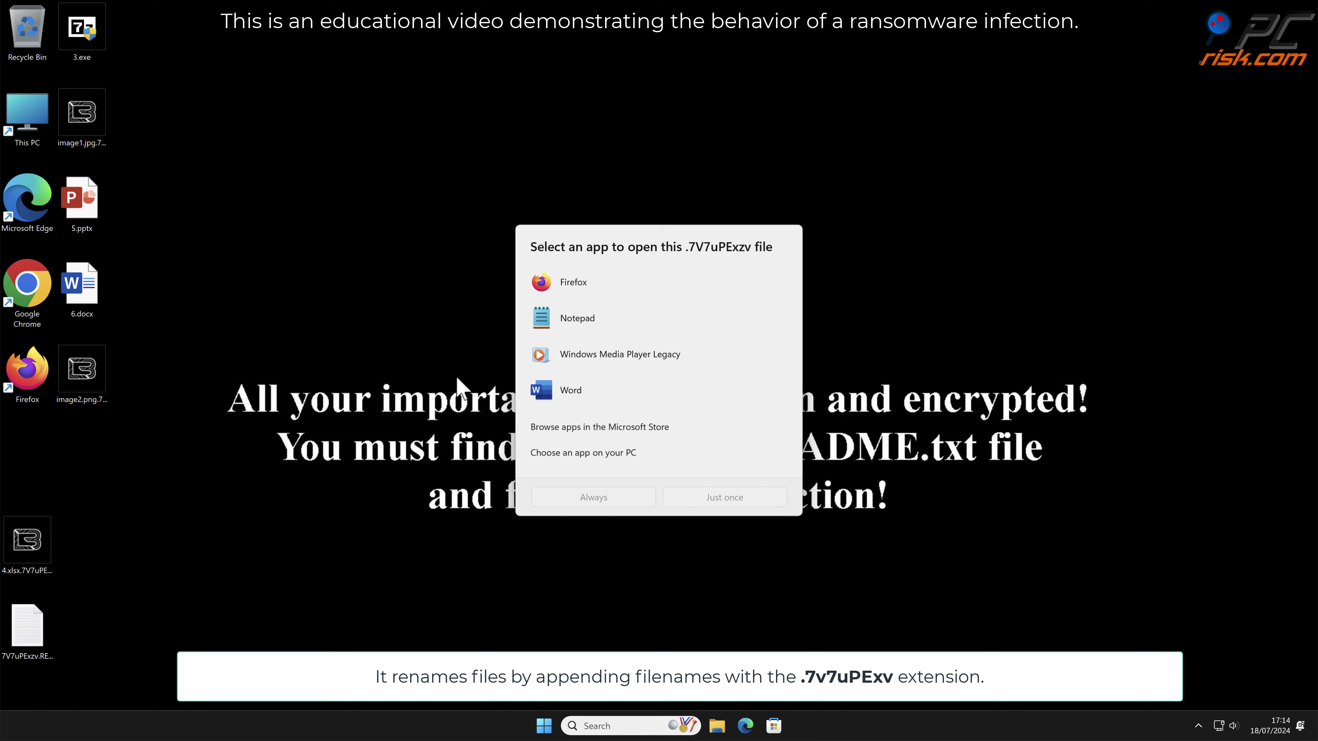
pyautogui.press('Escape')
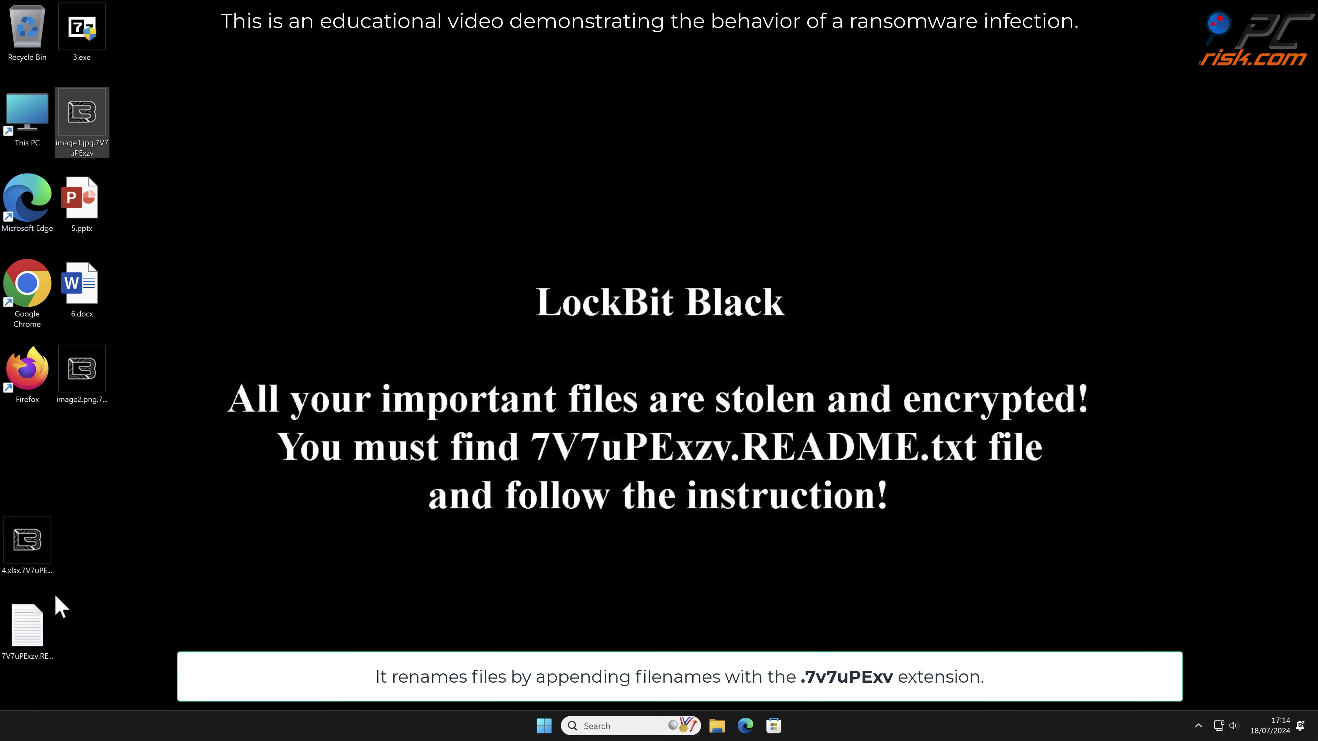
pyautogui.click(25, 571)
pyautogui.click(83, 377)
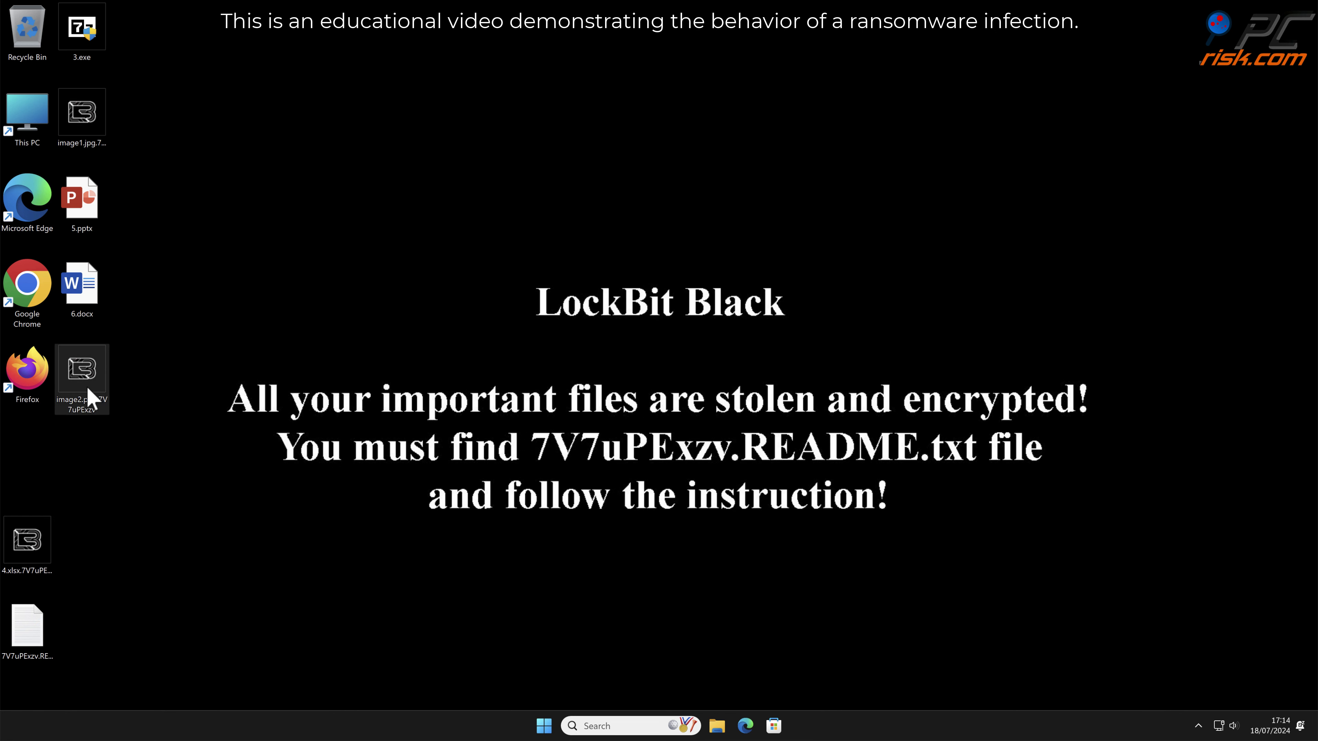
pyautogui.click(175, 420)
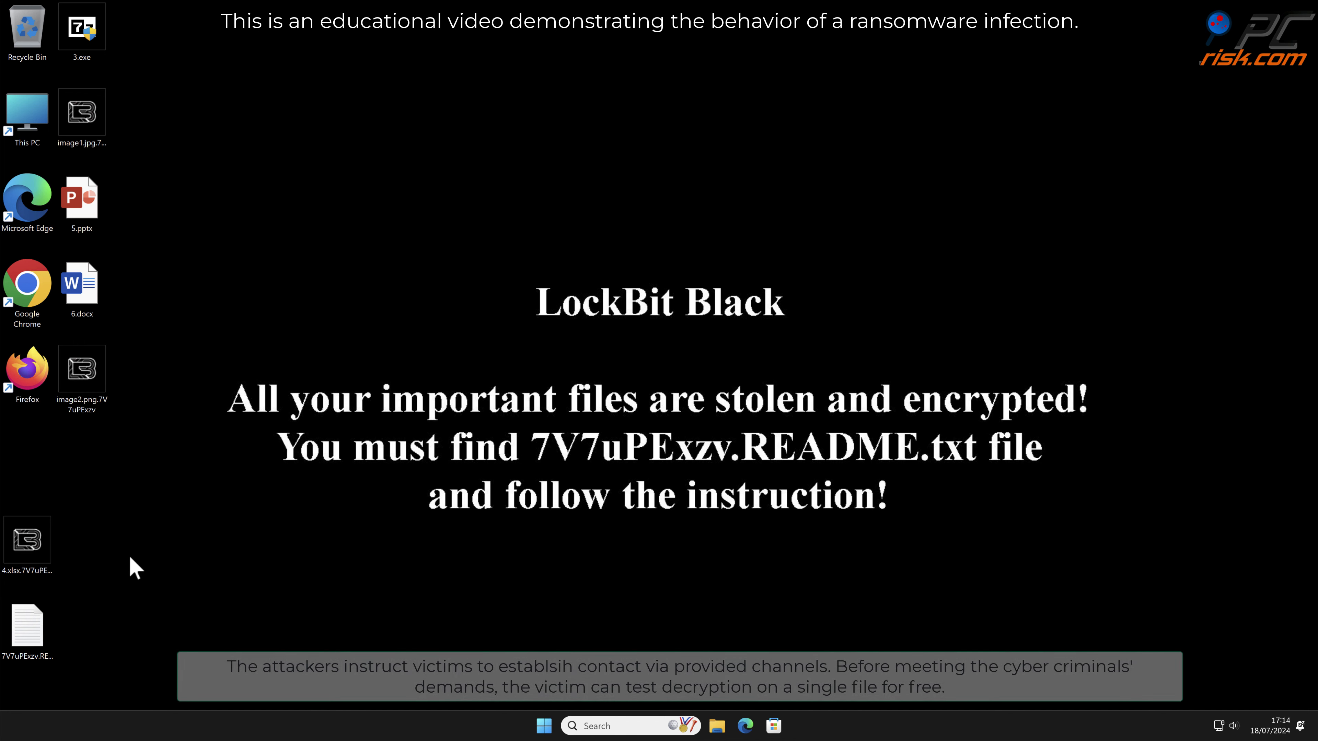
pyautogui.click(38, 632)
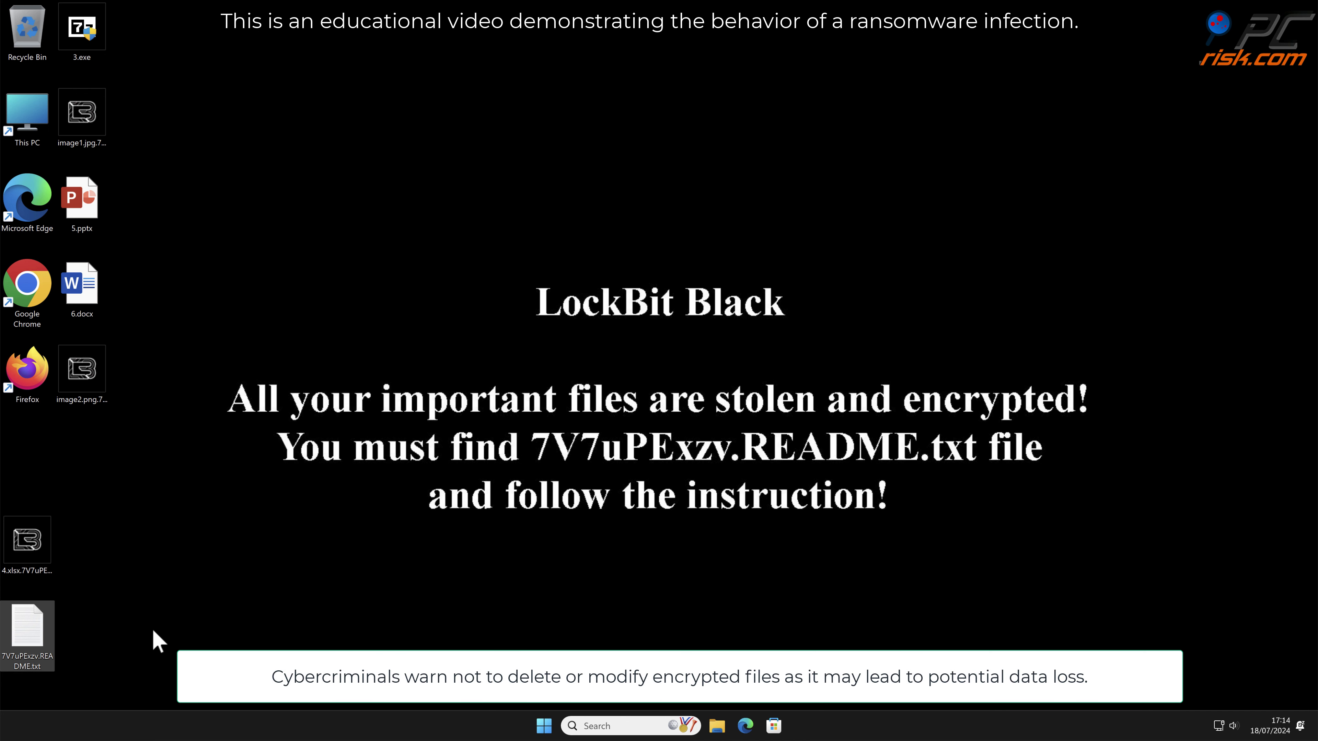
pyautogui.doubleClick(27, 627)
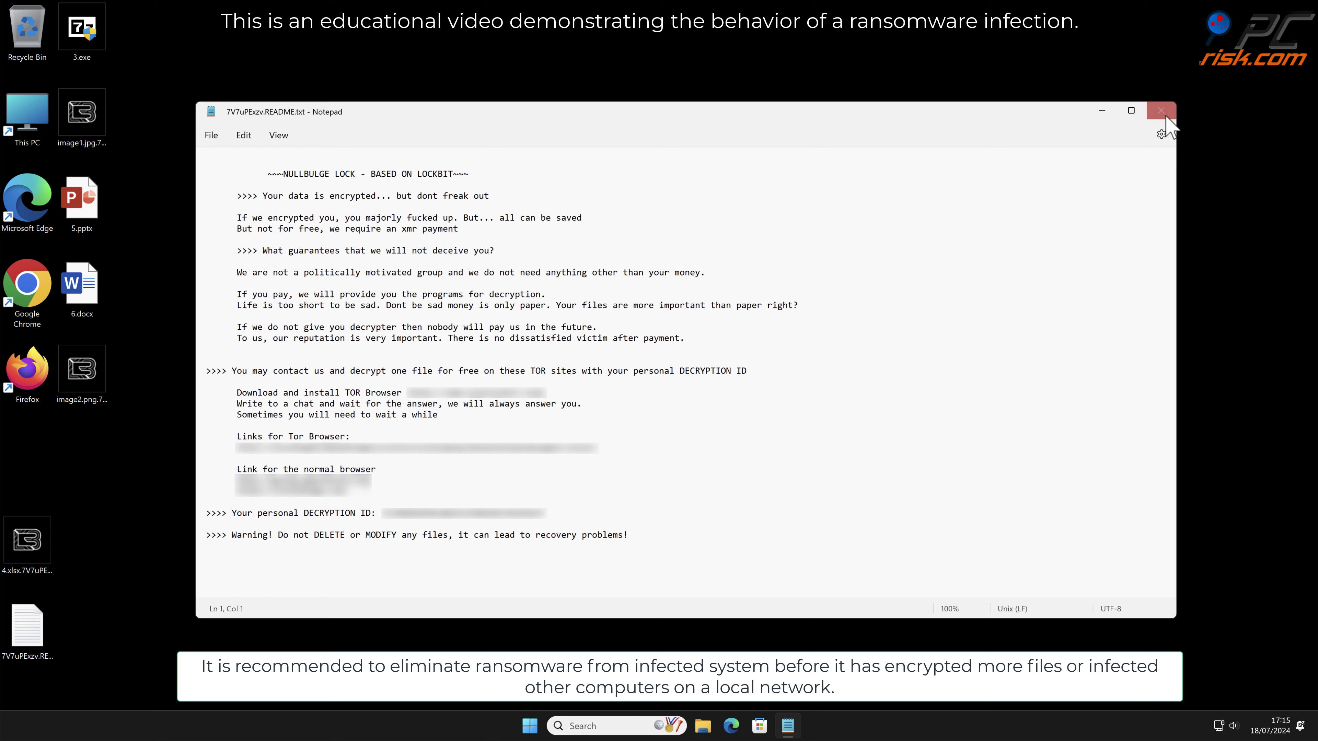
pyautogui.click(1162, 109)
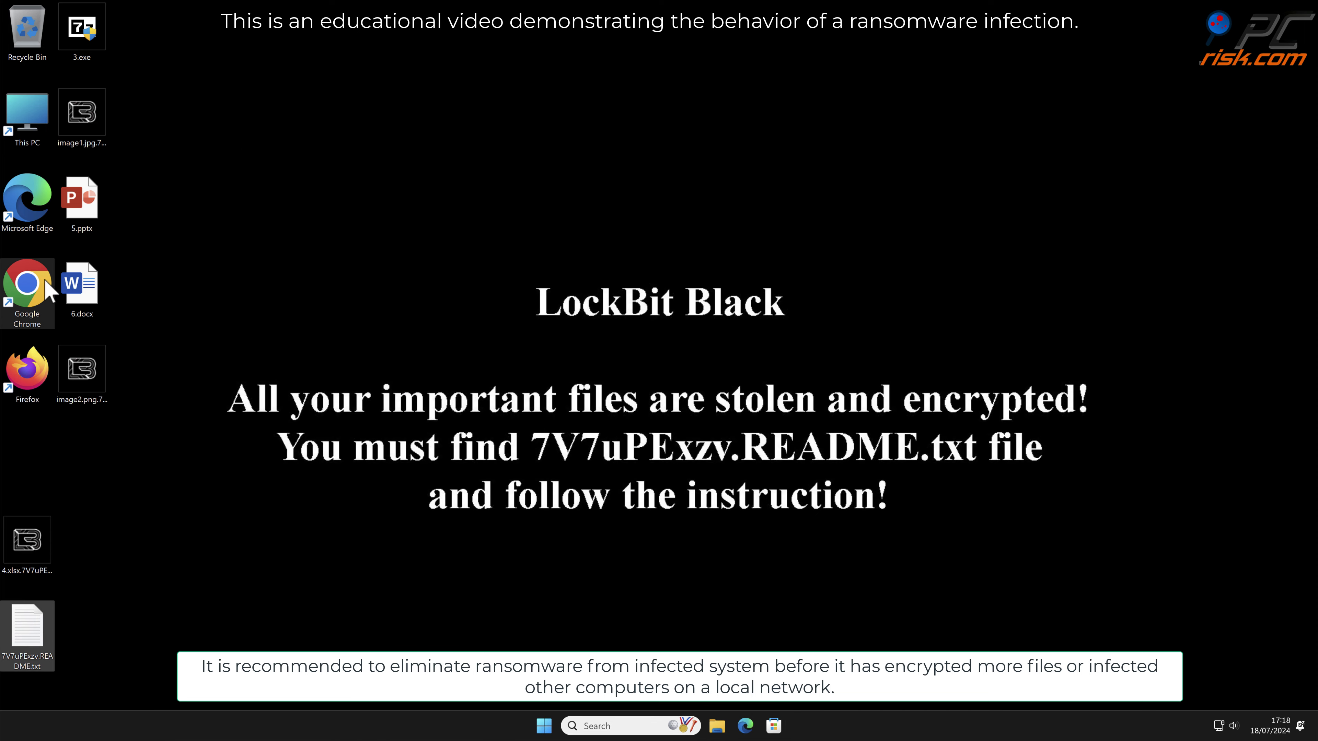
pyautogui.doubleClick(30, 284)
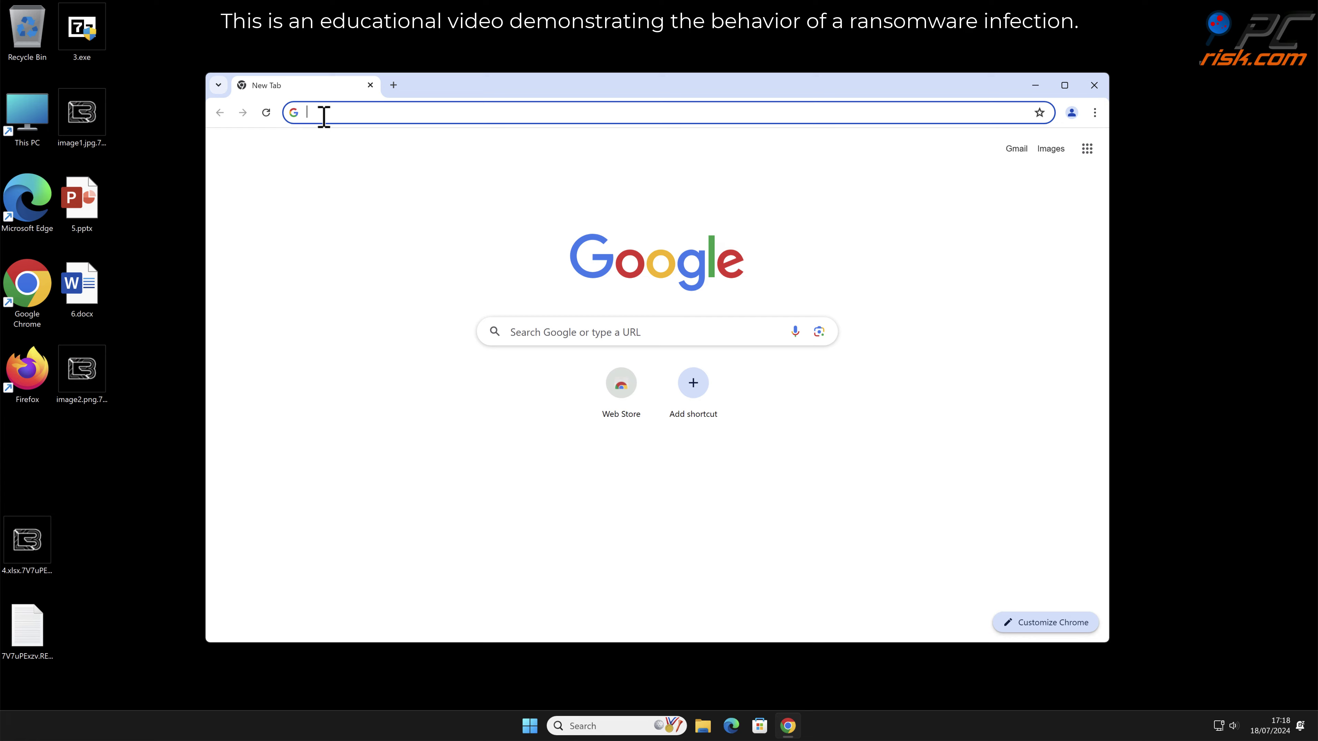
pyautogui.write('www')
pyautogui.write('.combocleaner')
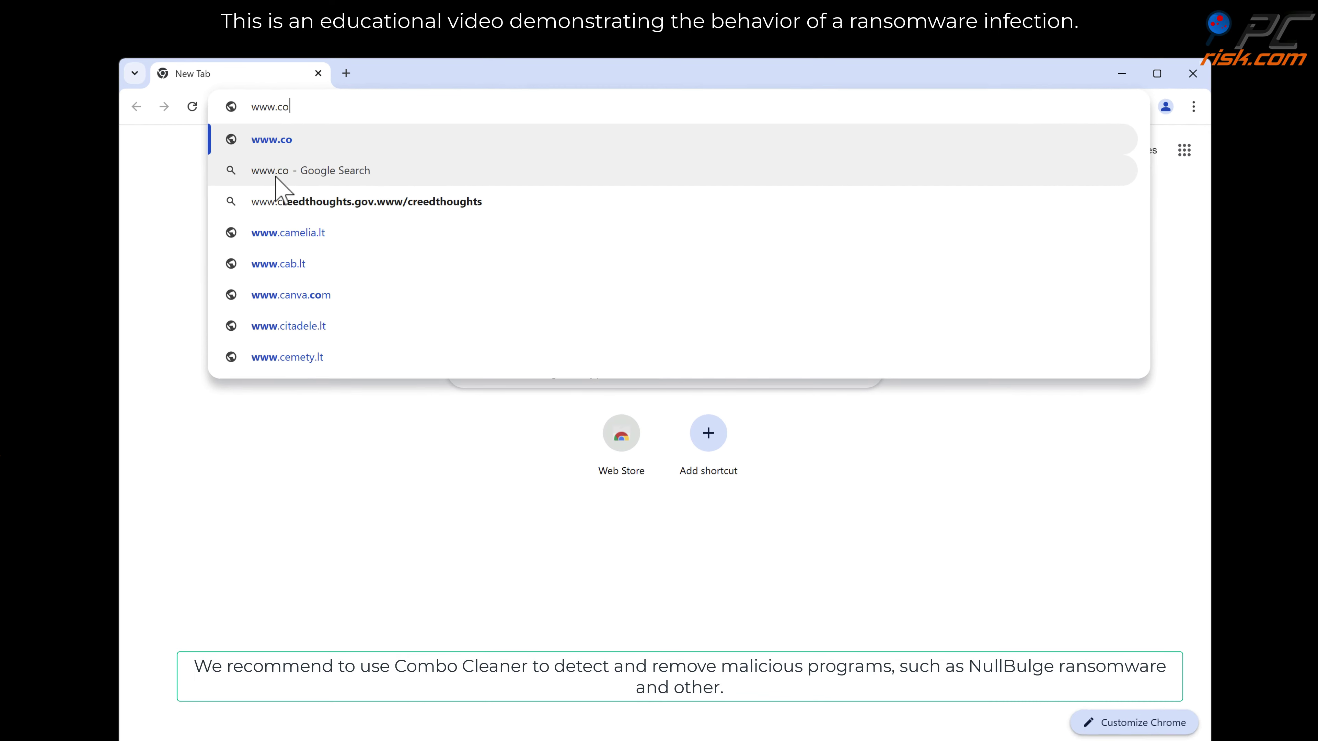
pyautogui.write('.com')
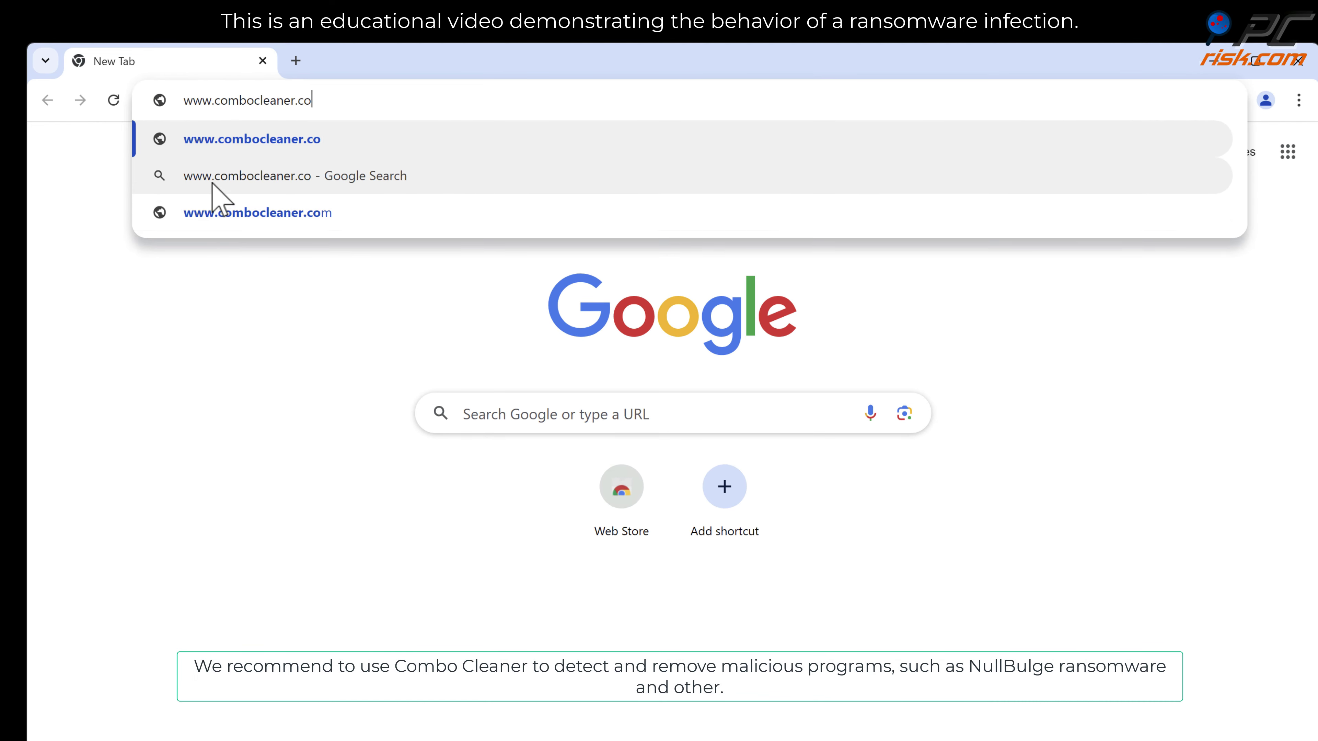
pyautogui.press('Return')
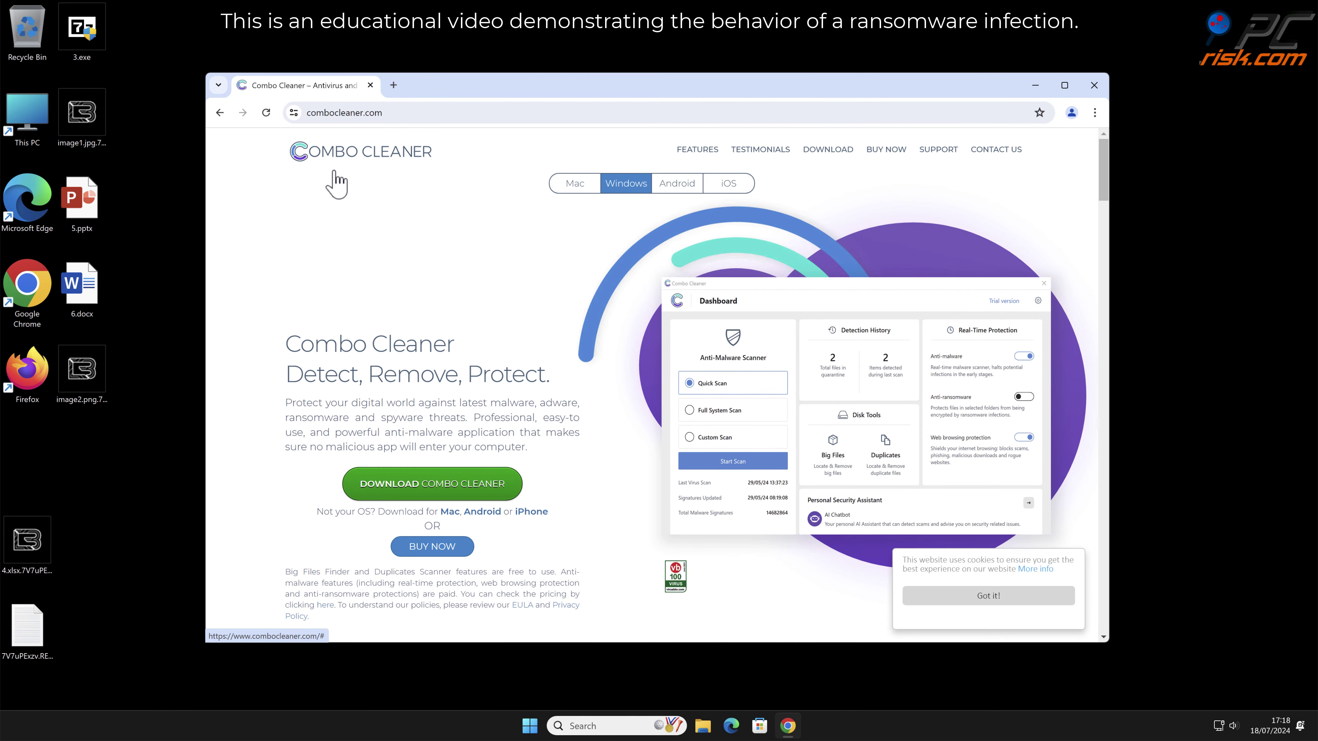
# - Download and run CCSetup.exe, install Combo Cleaner with default options, start the initial scan, and close Chrome
pyautogui.click(503, 487)
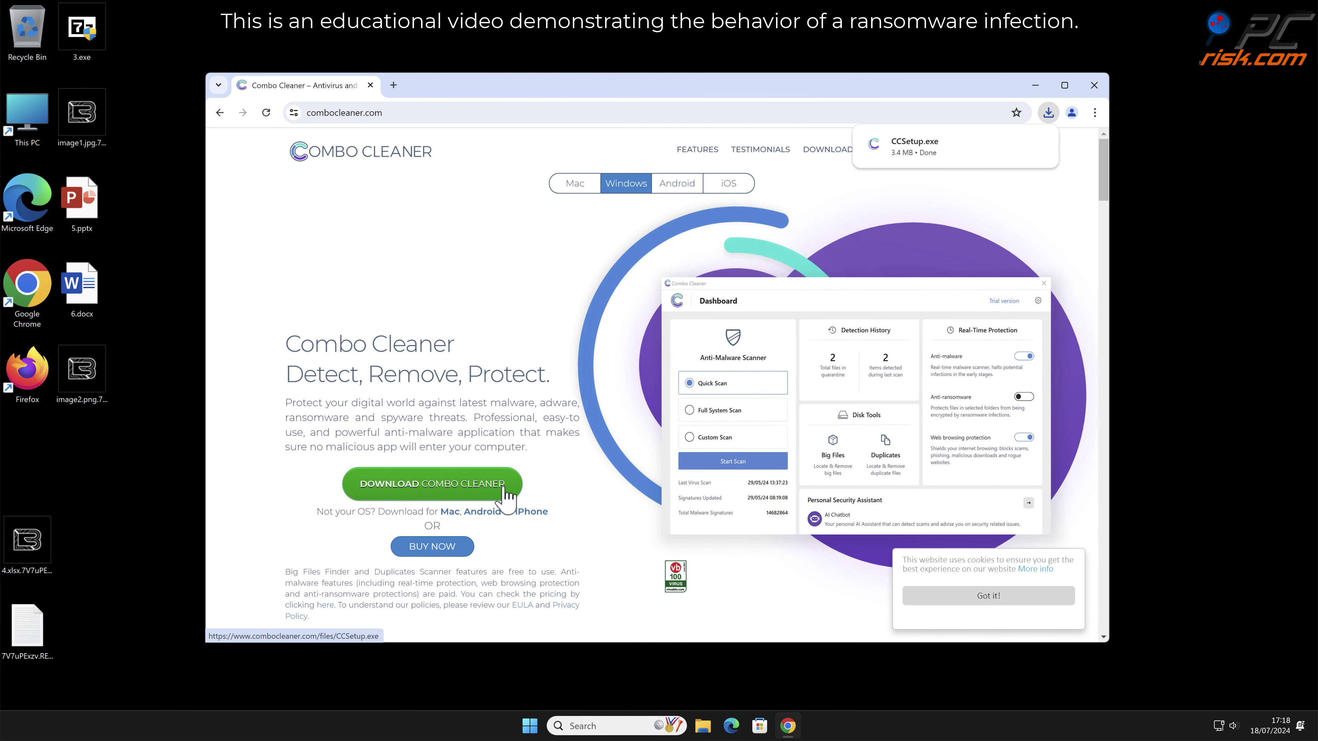
pyautogui.click(914, 150)
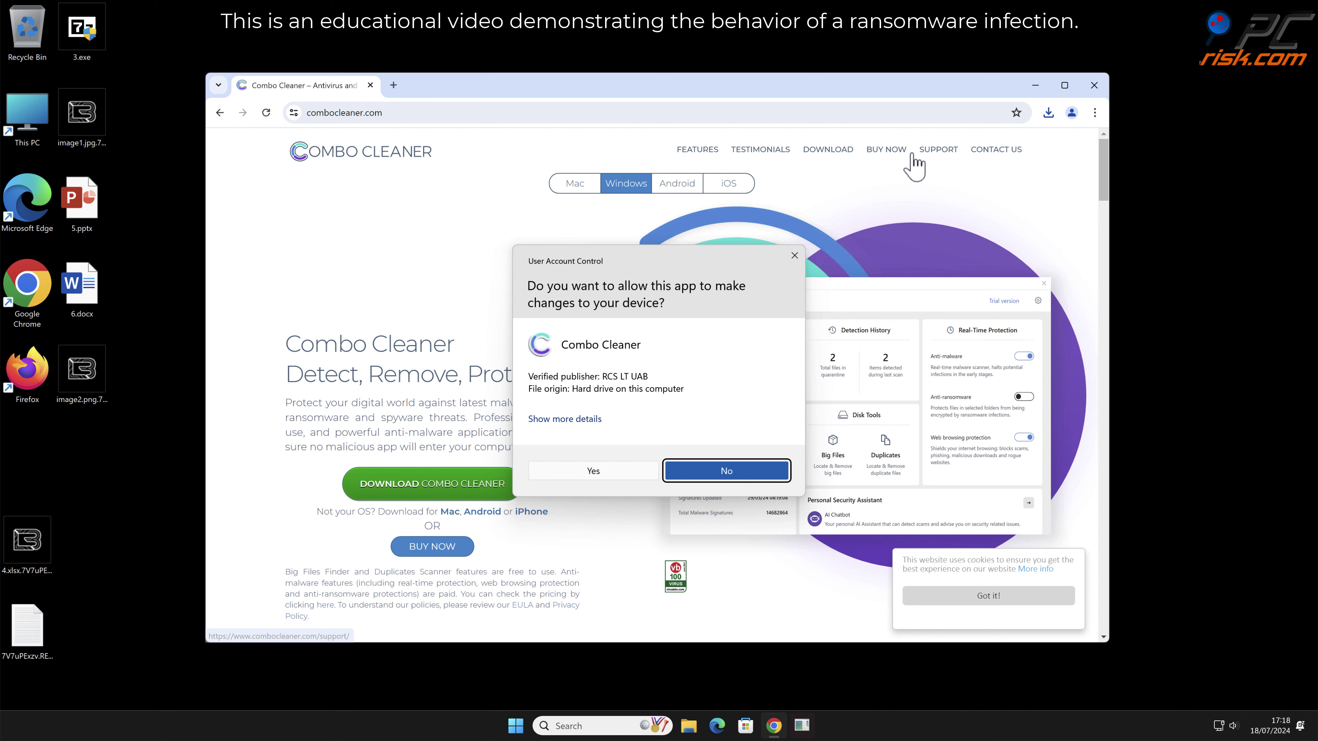
pyautogui.click(599, 473)
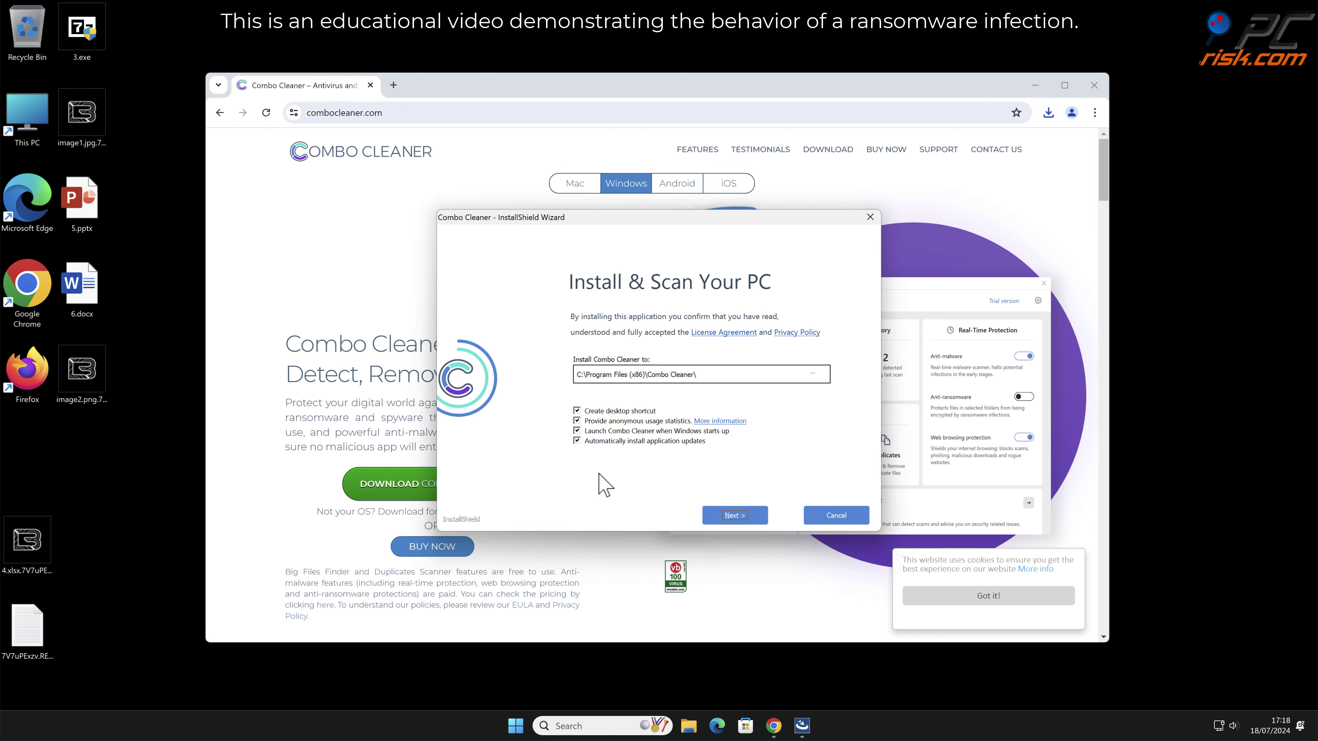
pyautogui.click(736, 515)
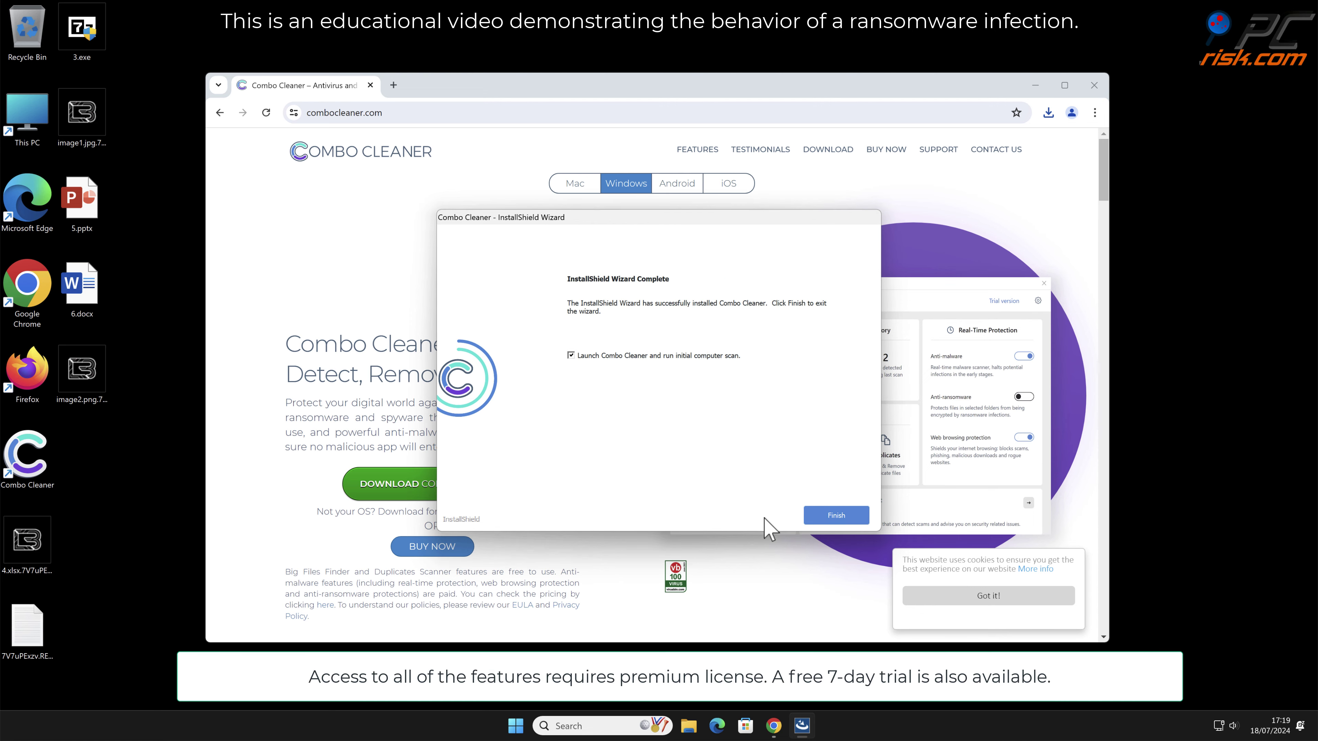
pyautogui.click(836, 515)
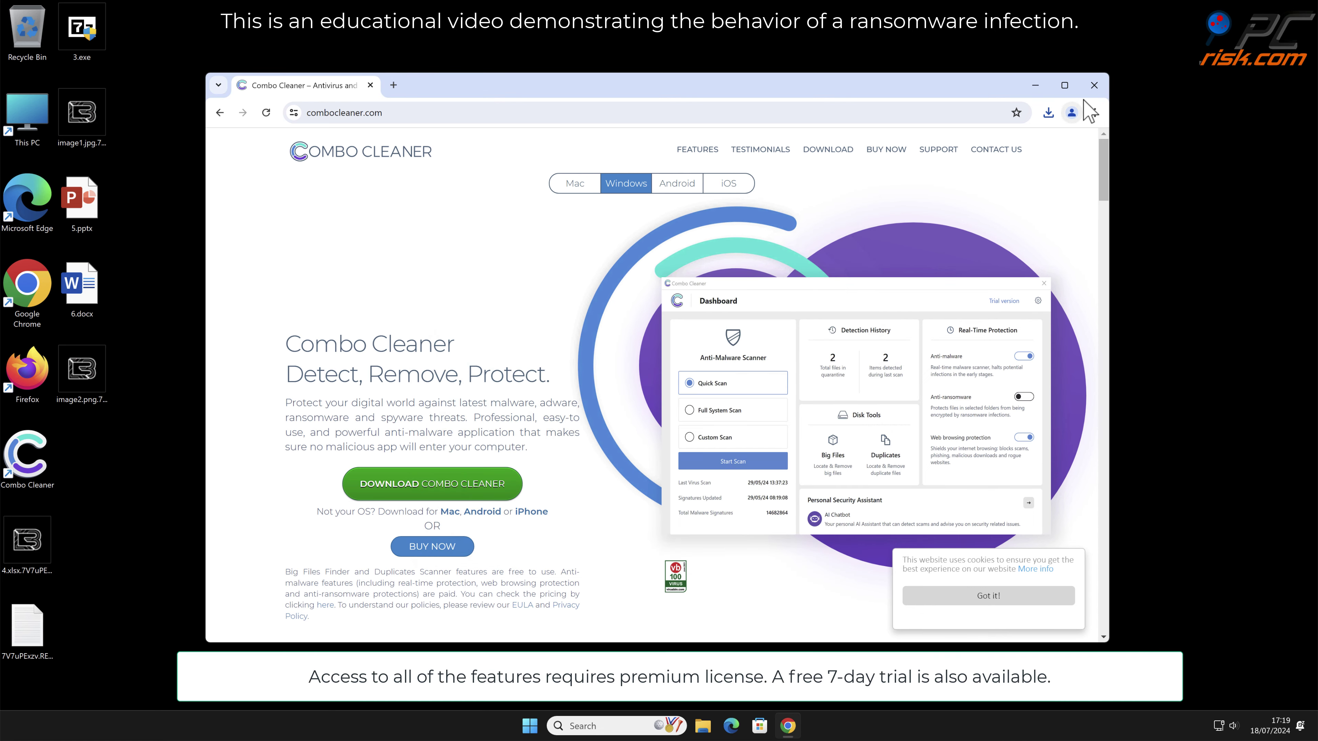
pyautogui.click(1087, 88)
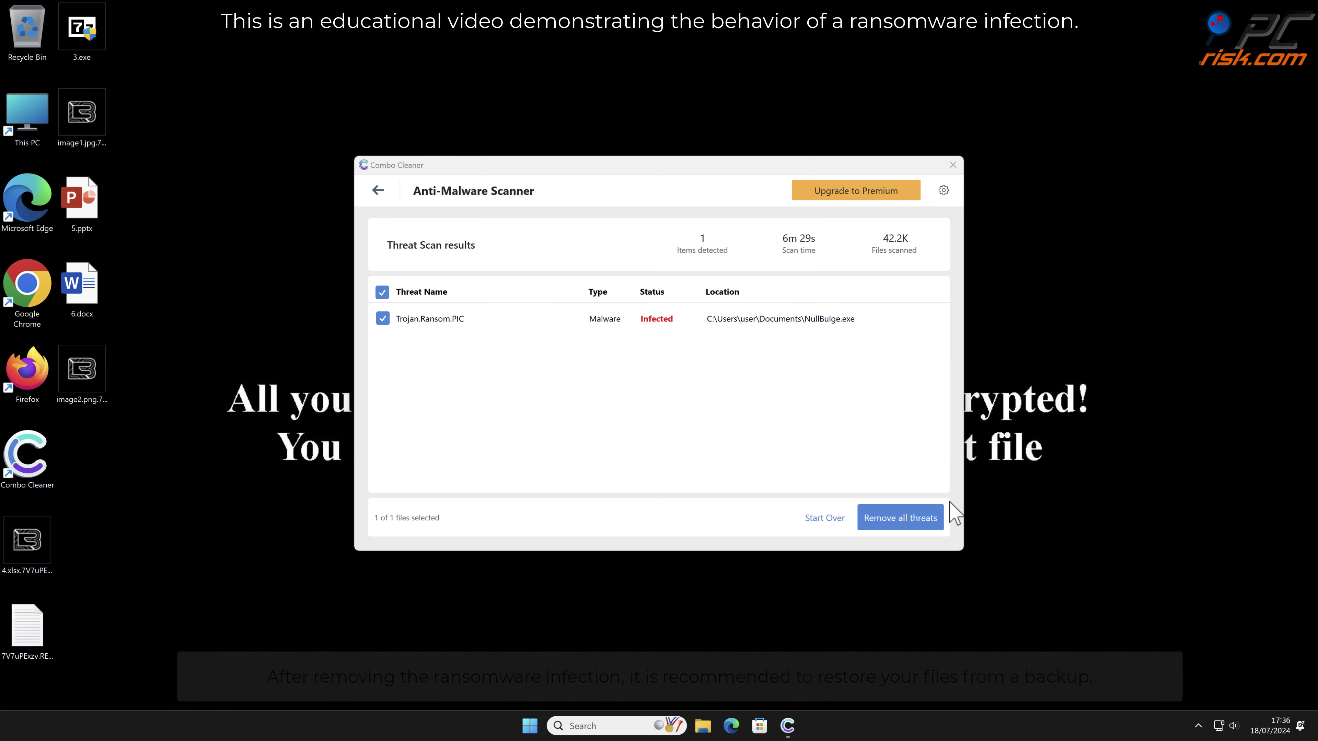
# - Activate the Premium licence, move NullBulge.exe (Trojan.Ransom.PIC) to quarantine, and return to the dashboard
pyautogui.click(932, 525)
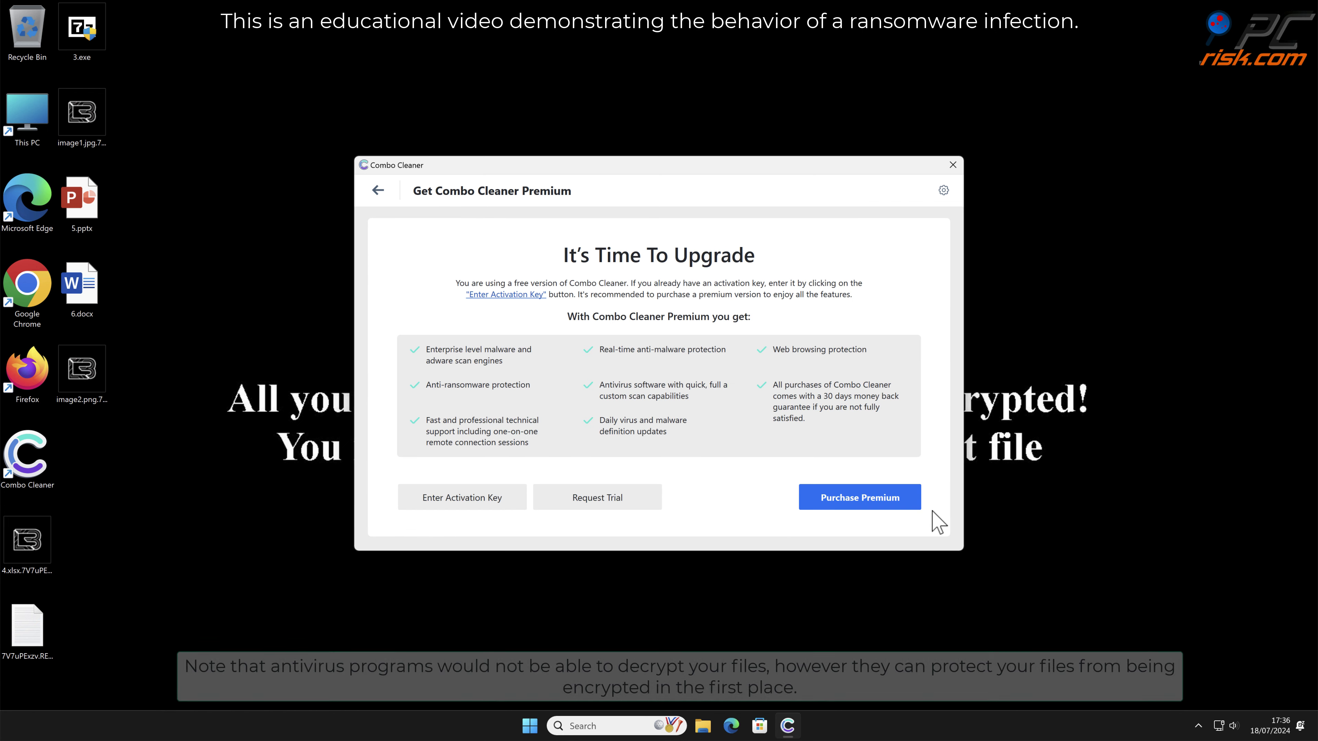
pyautogui.click(511, 495)
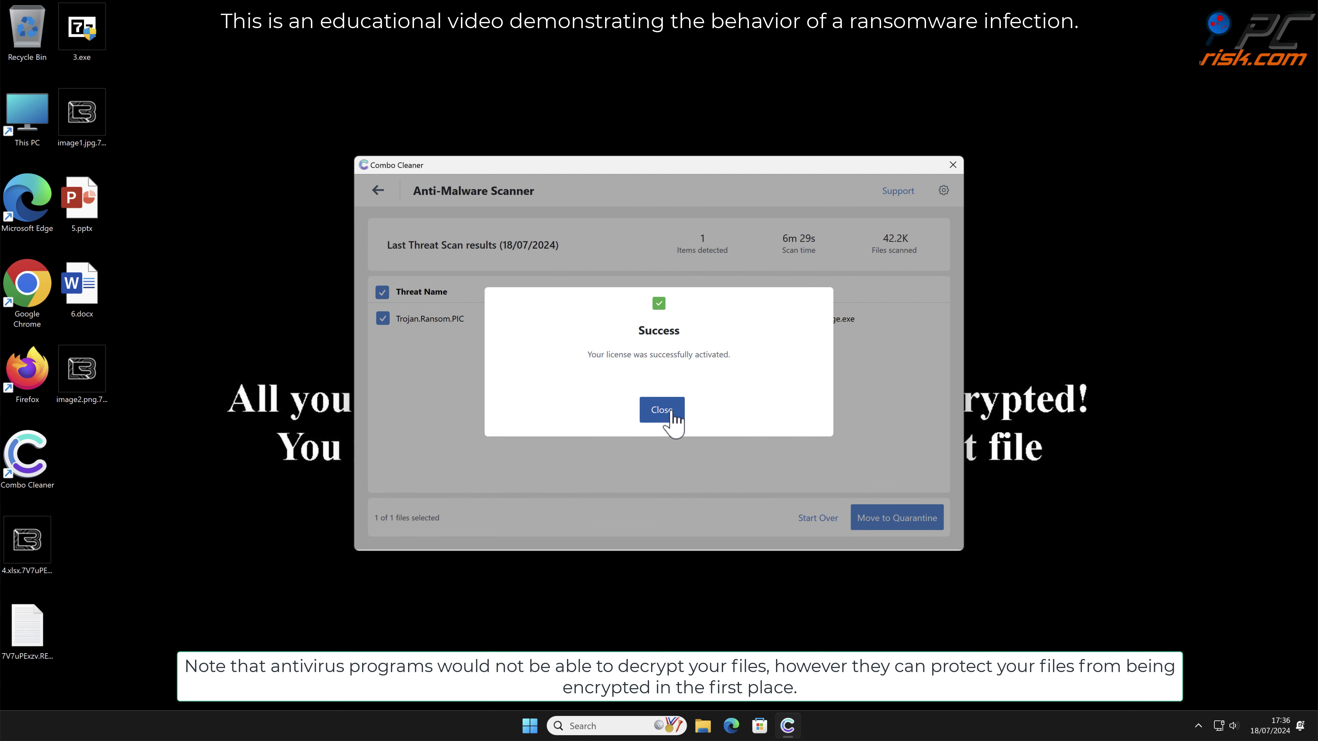
pyautogui.click(670, 413)
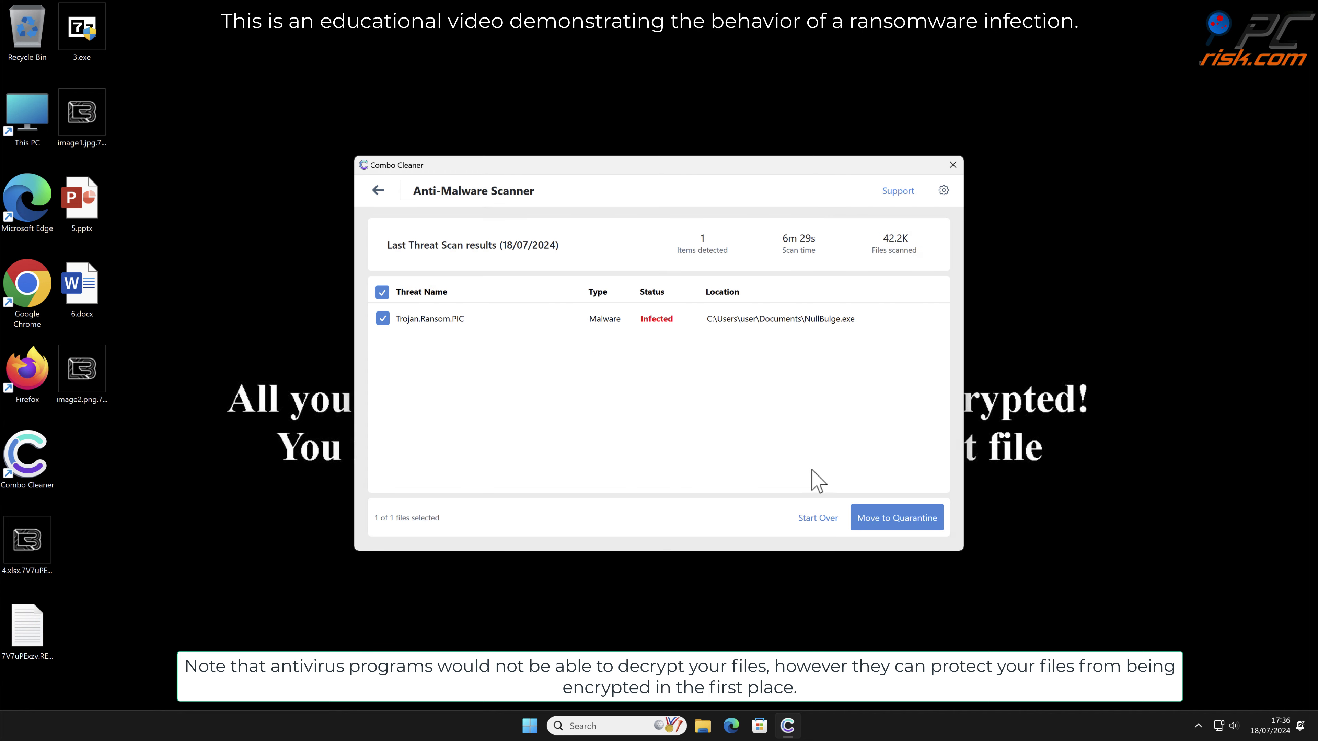
pyautogui.click(928, 519)
pyautogui.click(759, 415)
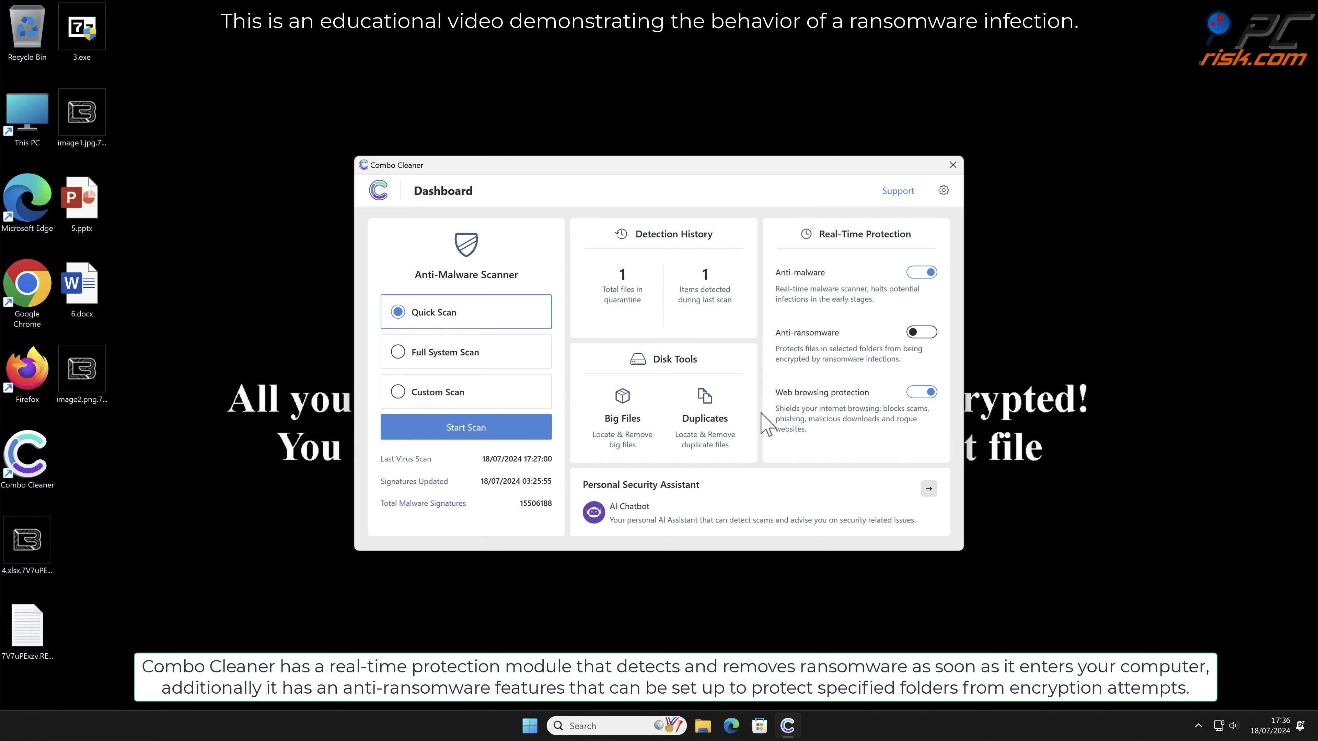
# - Add the Desktop folder to Combo Cleaner's anti-ransomware protected folders, then go back to the dashboard
pyautogui.click(917, 335)
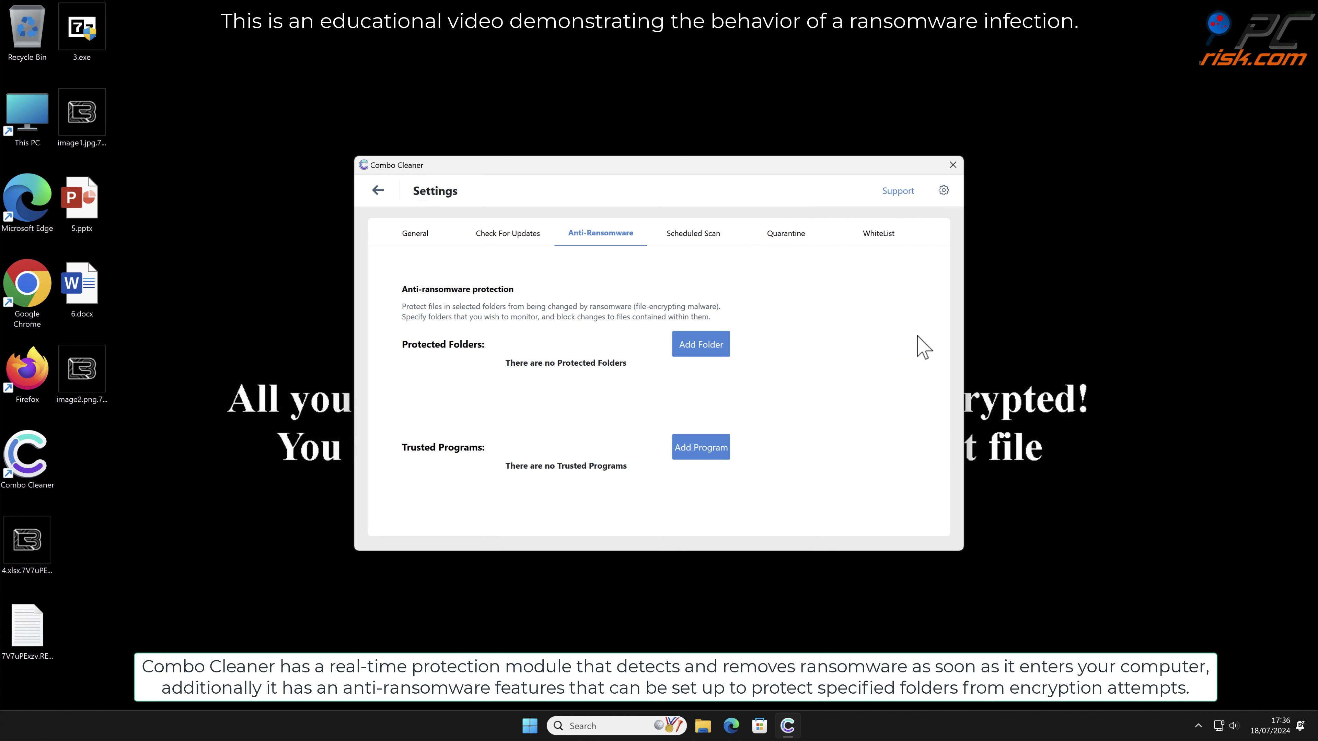
pyautogui.click(701, 346)
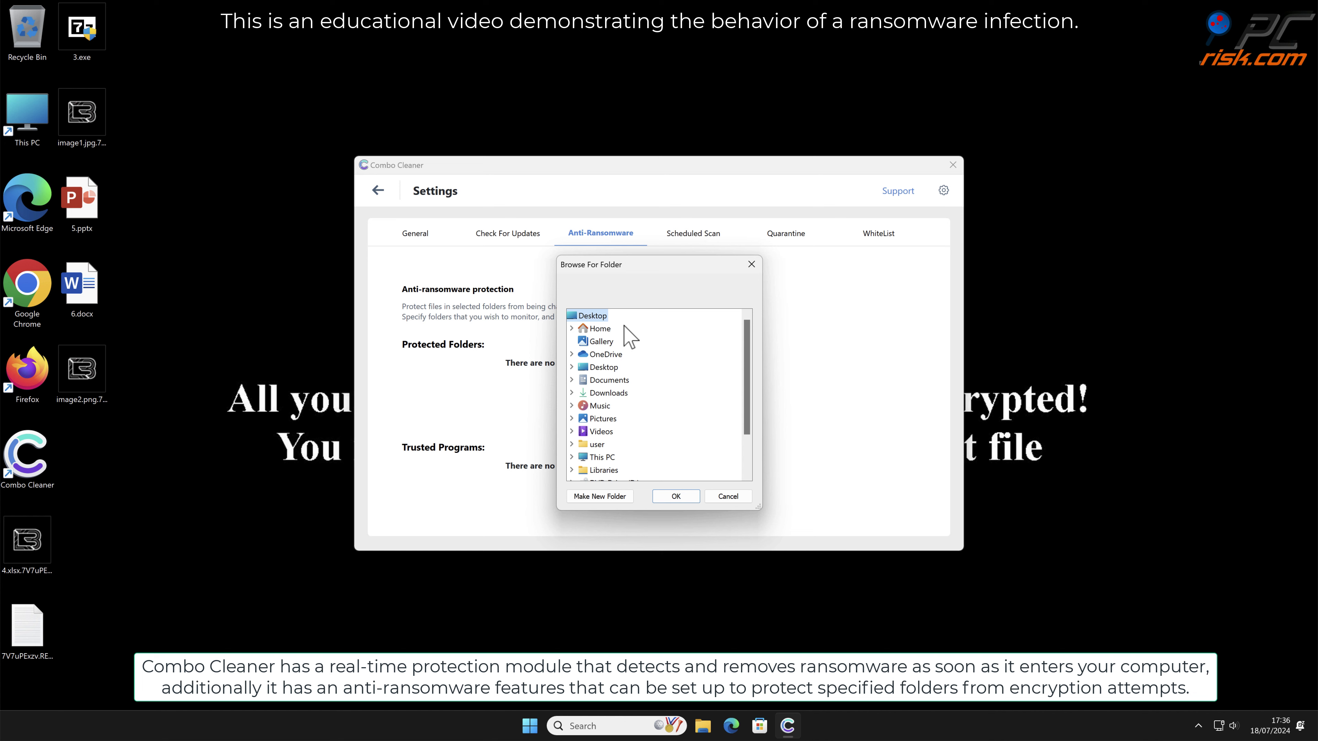
pyautogui.click(677, 495)
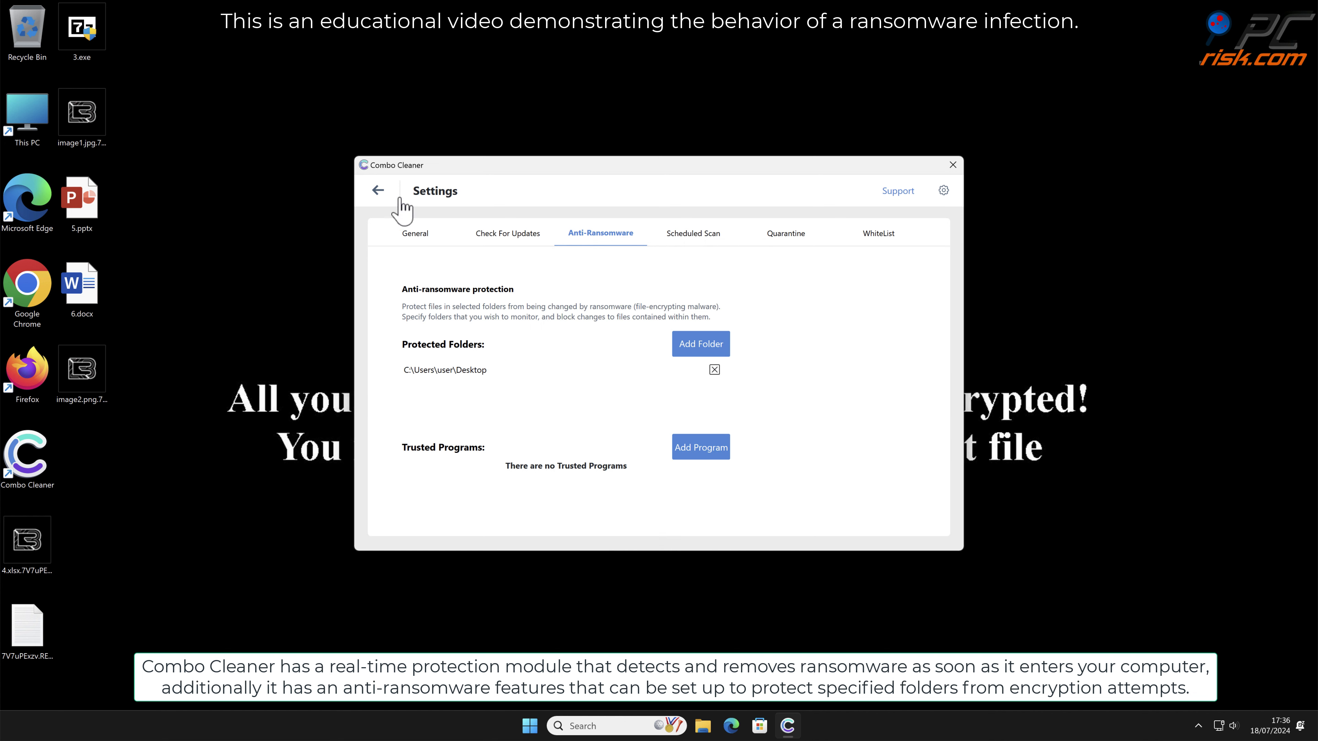
pyautogui.click(377, 190)
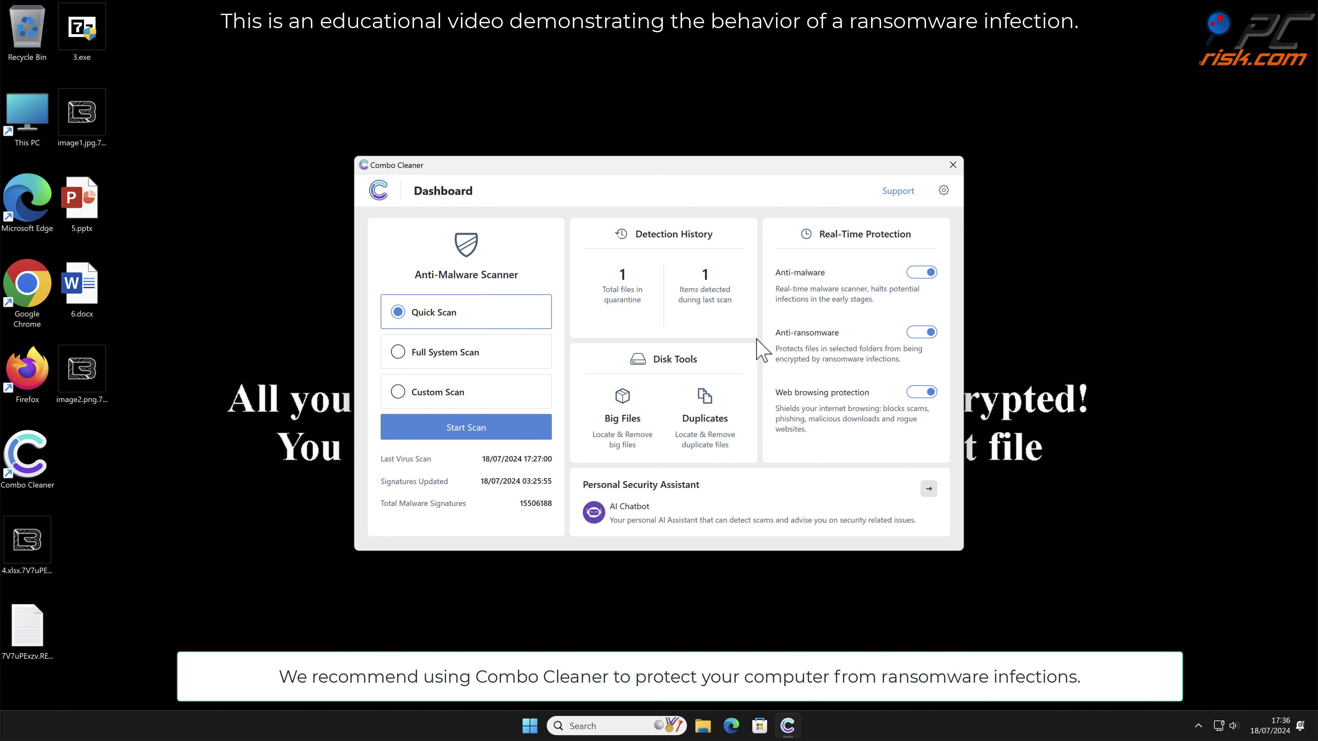
# - Close the Combo Cleaner window, leaving the LockBit Black wallpaper visible
pyautogui.click(953, 165)
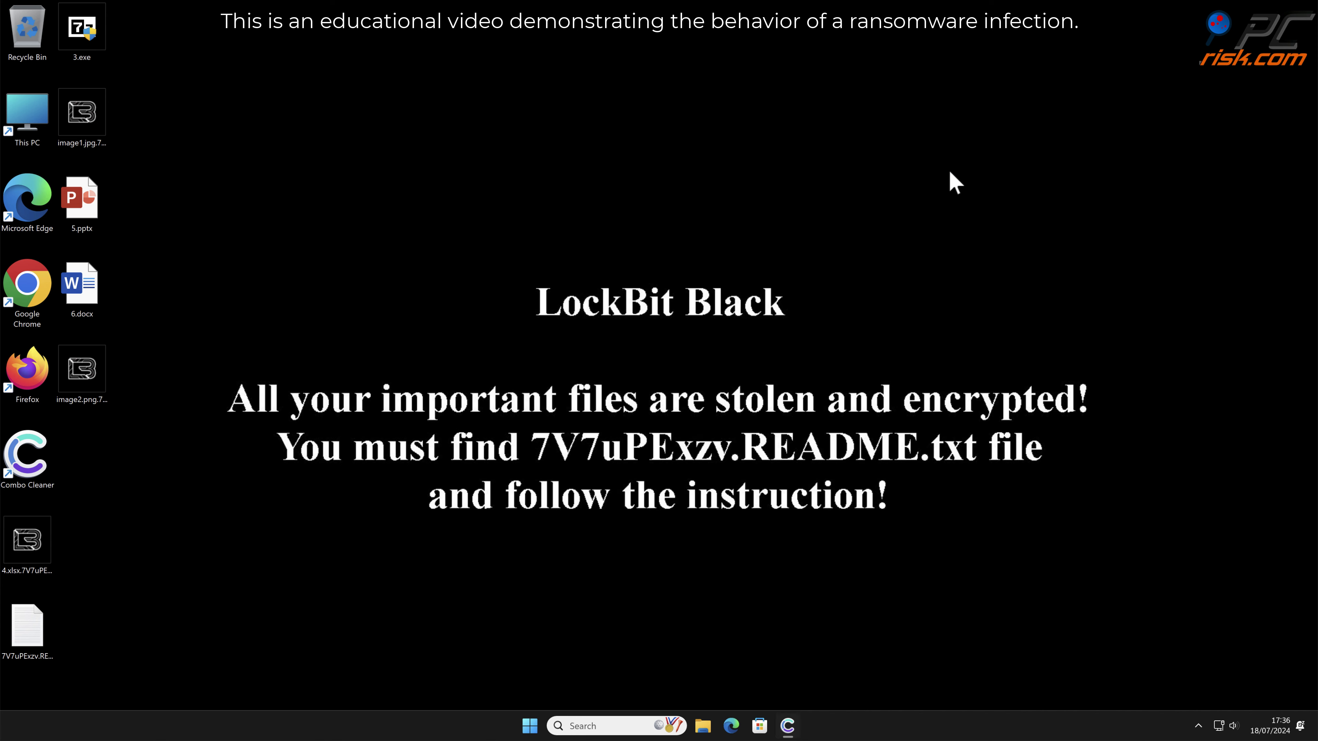